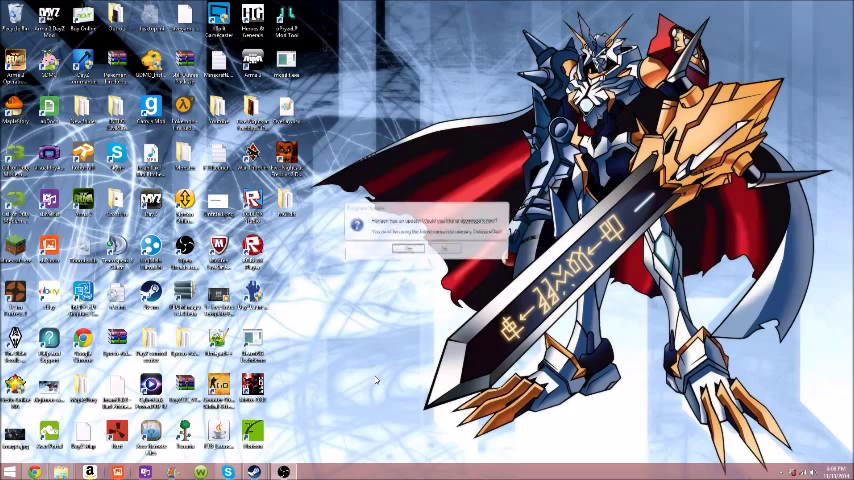
- Decline the Horizon program update so Horizon launches without updating
{"action": "left_click", "coordinate": [444, 249]}
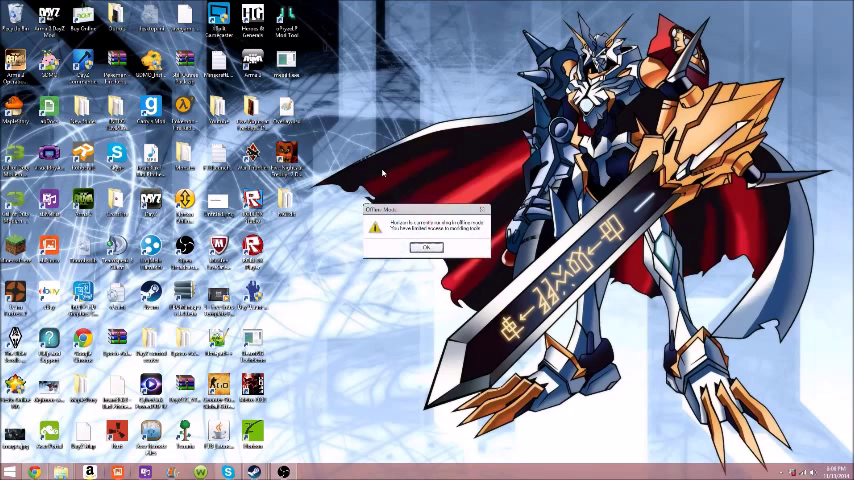
- Dismiss the offline warning and open the first Minecraft save on Flash Drive > Games
{"action": "left_click", "coordinate": [426, 247]}
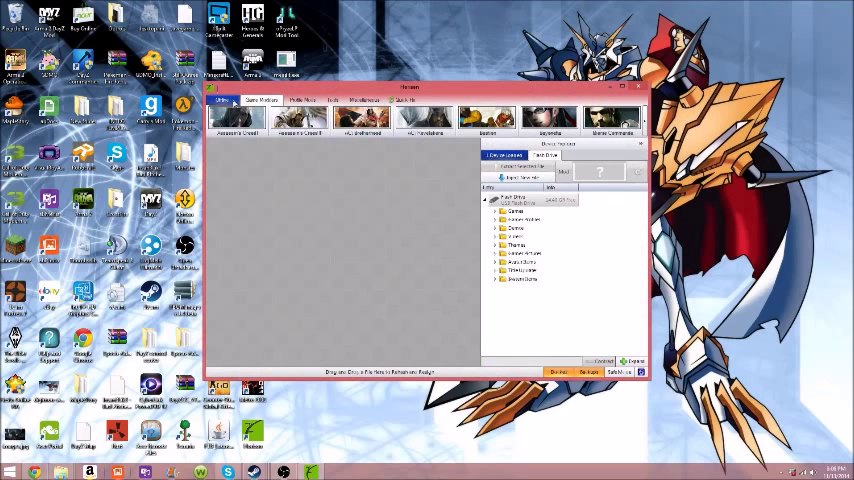
{"action": "left_click", "coordinate": [512, 197]}
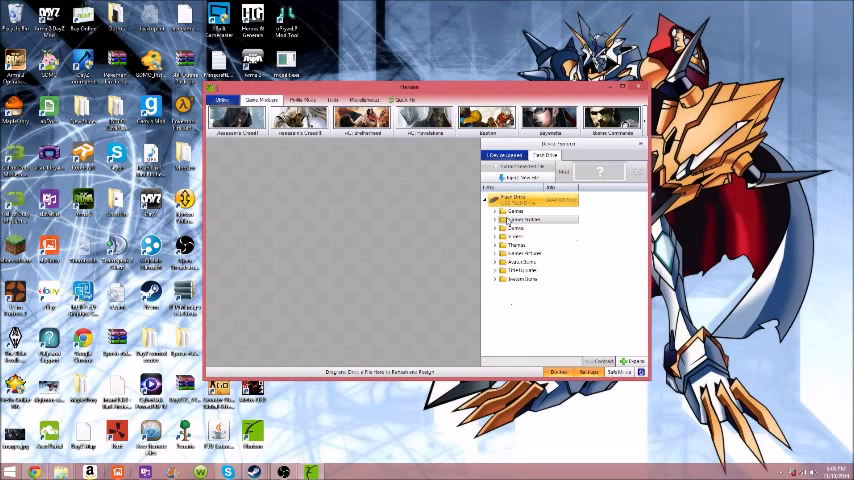
{"action": "double_click", "coordinate": [512, 212]}
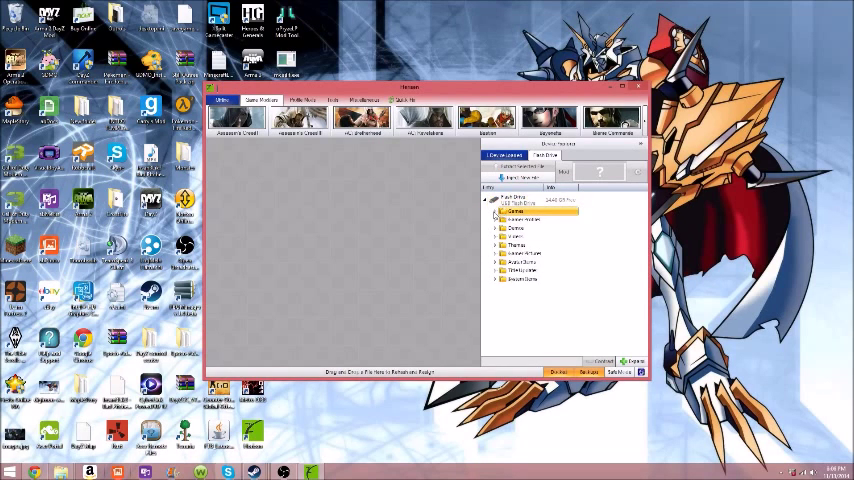
{"action": "key", "text": "Down"}
{"action": "double_click", "coordinate": [513, 220]}
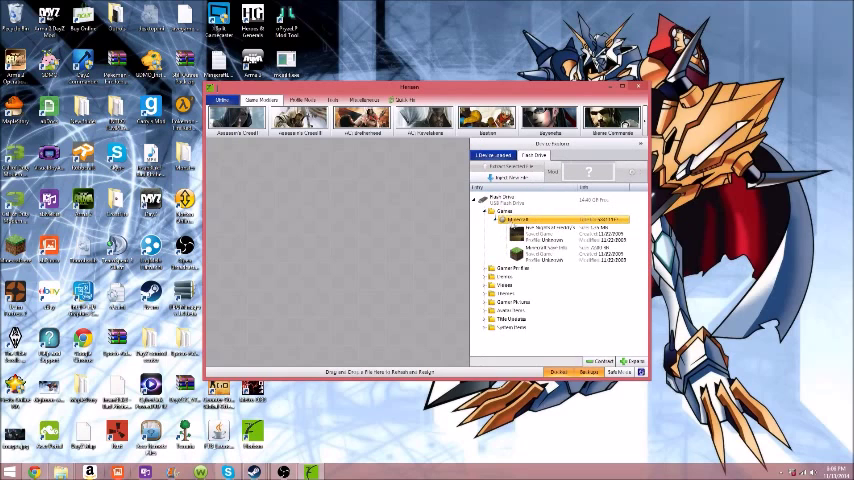
{"action": "left_click", "coordinate": [536, 234]}
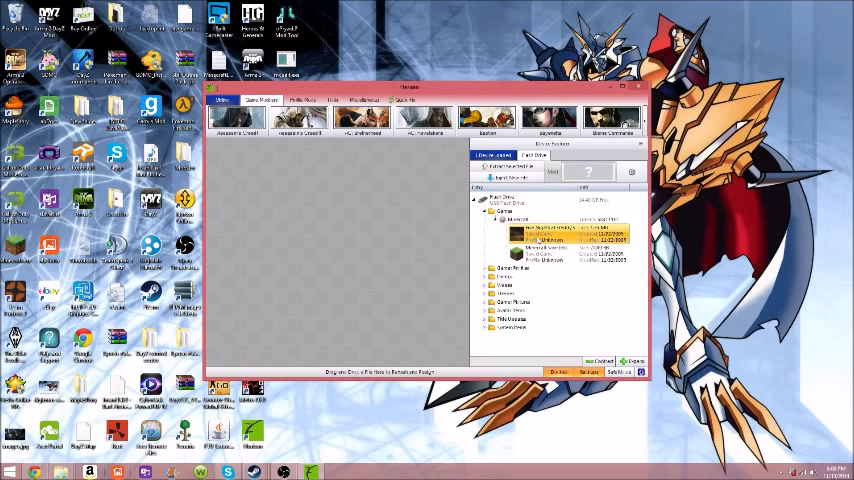
{"action": "double_click", "coordinate": [538, 240]}
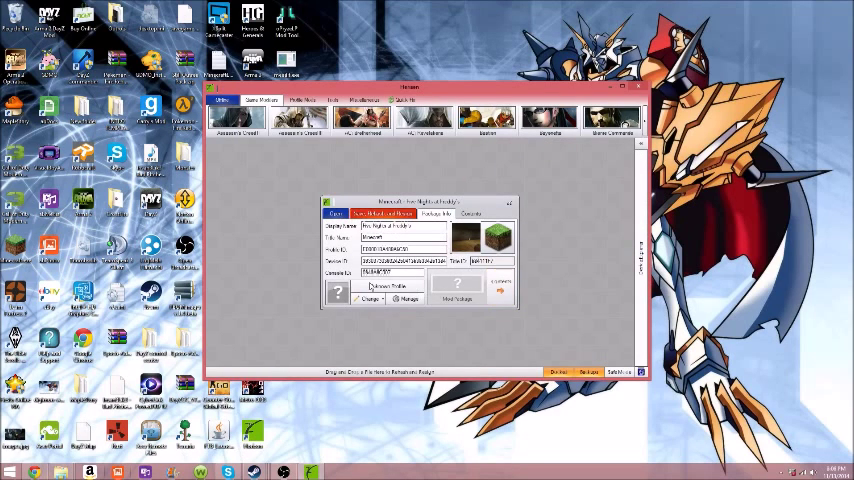
- Extract savegame.dat from the save package to the Desktop, replacing the existing file
{"action": "left_click", "coordinate": [505, 284]}
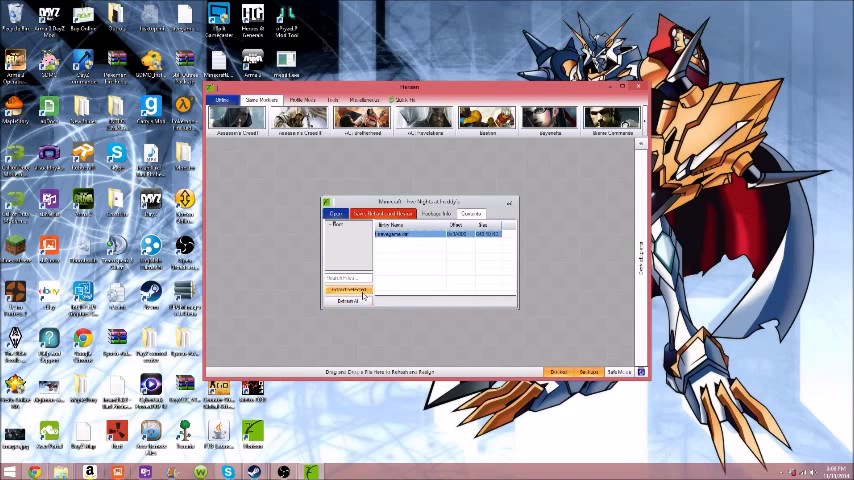
{"action": "left_click", "coordinate": [363, 291]}
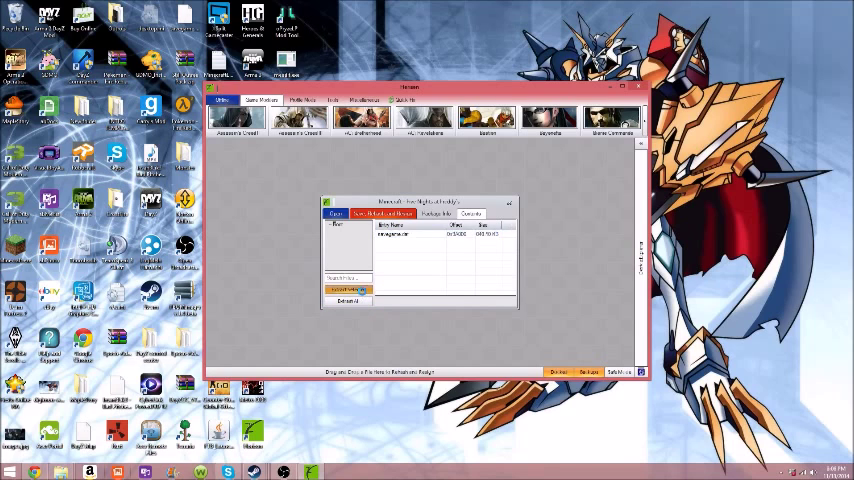
{"action": "left_click", "coordinate": [241, 143]}
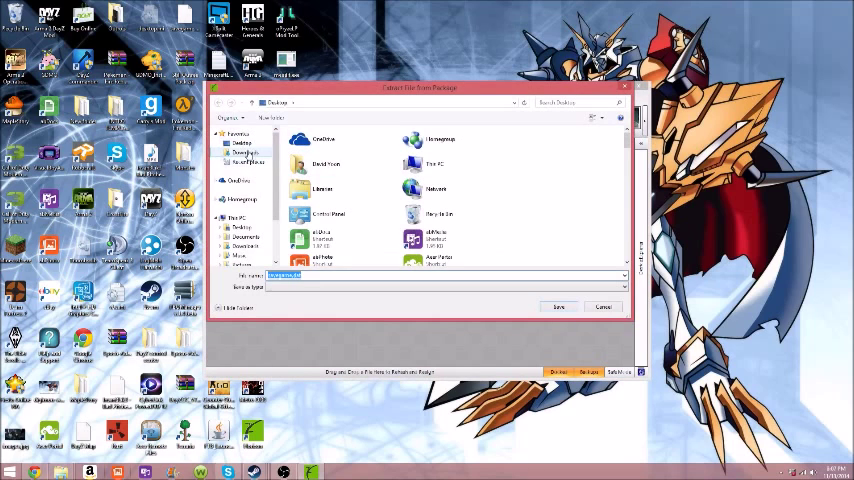
{"action": "left_click", "coordinate": [558, 308]}
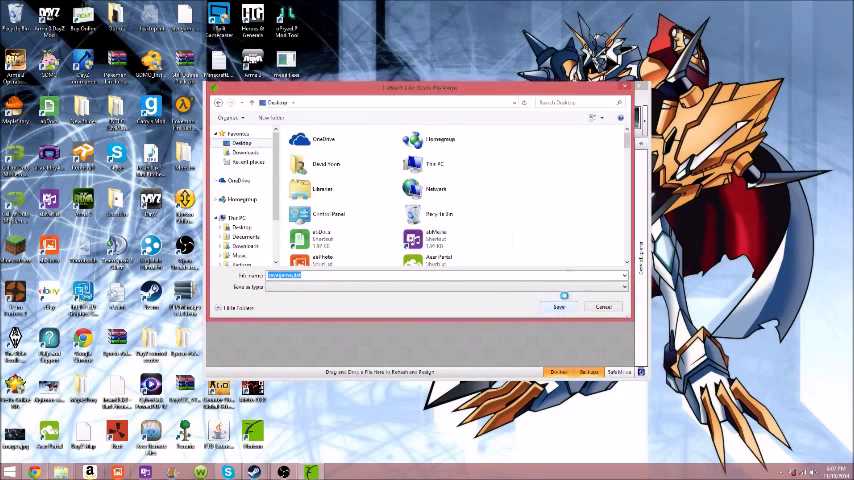
{"action": "left_click", "coordinate": [453, 240]}
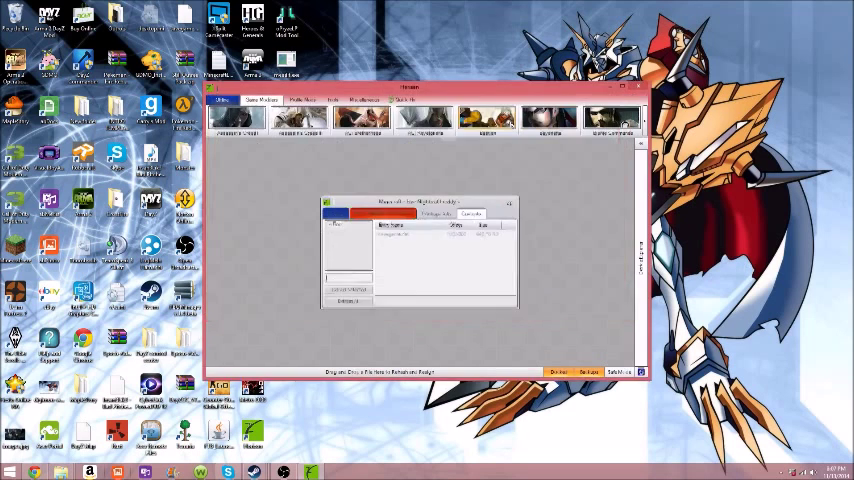
{"action": "left_click", "coordinate": [427, 246]}
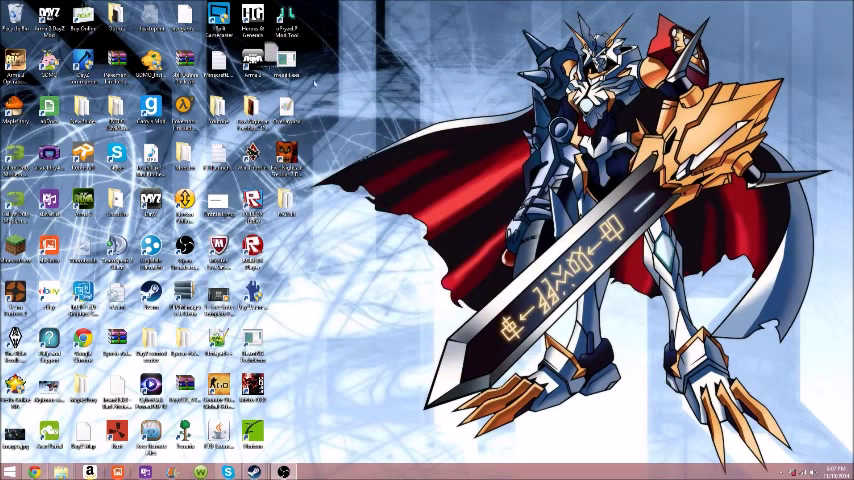
- Move savegame.dat onto the open wallpaper and launch the oPryzeLP MC360 Mod Tool
{"action": "left_click_drag", "start_coordinate": [184, 18], "coordinate": [422, 108]}
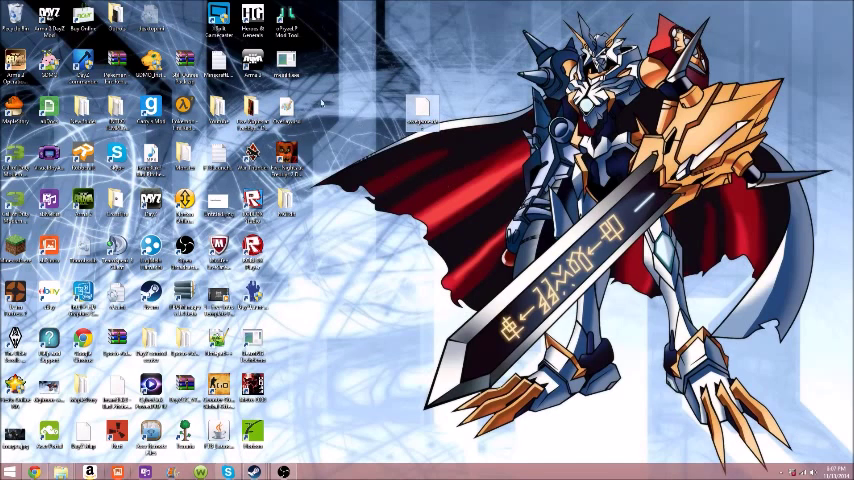
{"action": "left_click_drag", "start_coordinate": [420, 108], "coordinate": [424, 153]}
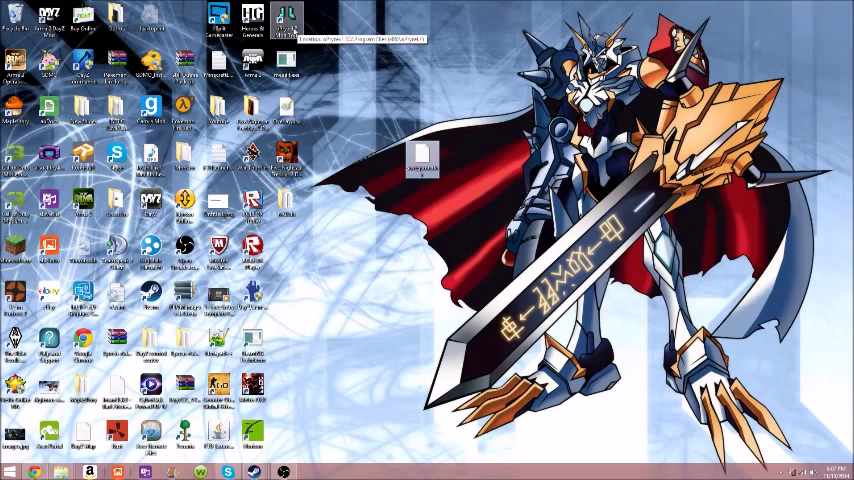
{"action": "left_click", "coordinate": [286, 22]}
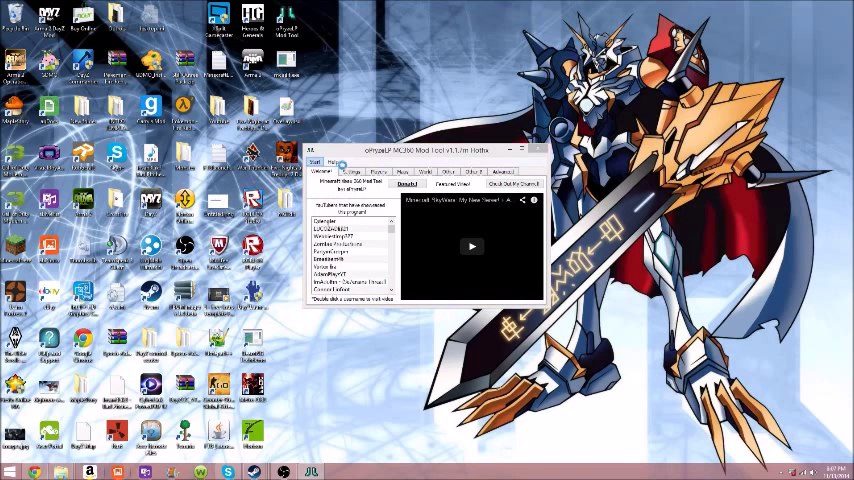
- Open the Desktop's savegame.dat and load its Overworld in the World tab
{"action": "left_click", "coordinate": [316, 161]}
{"action": "left_click", "coordinate": [340, 175]}
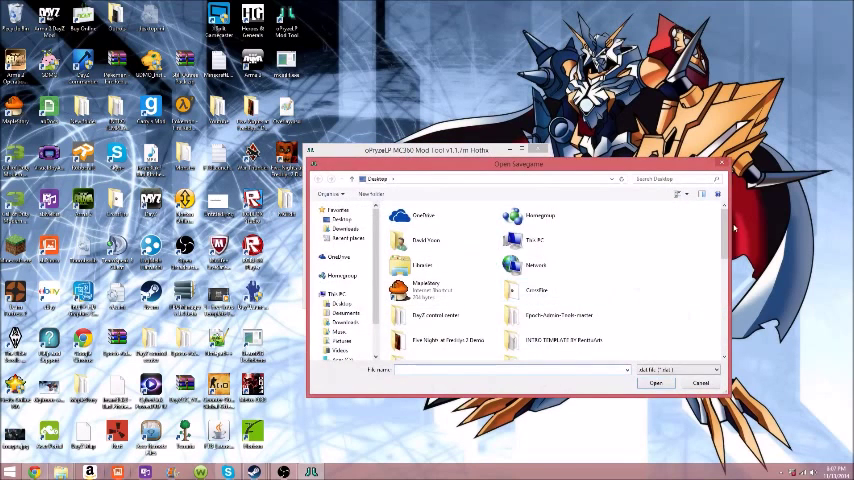
{"action": "left_click_drag", "start_coordinate": [725, 231], "coordinate": [726, 325]}
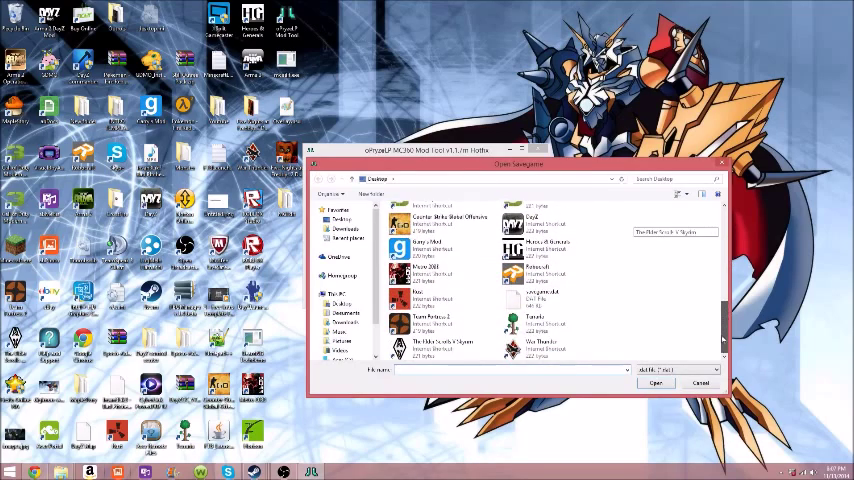
{"action": "double_click", "coordinate": [551, 300]}
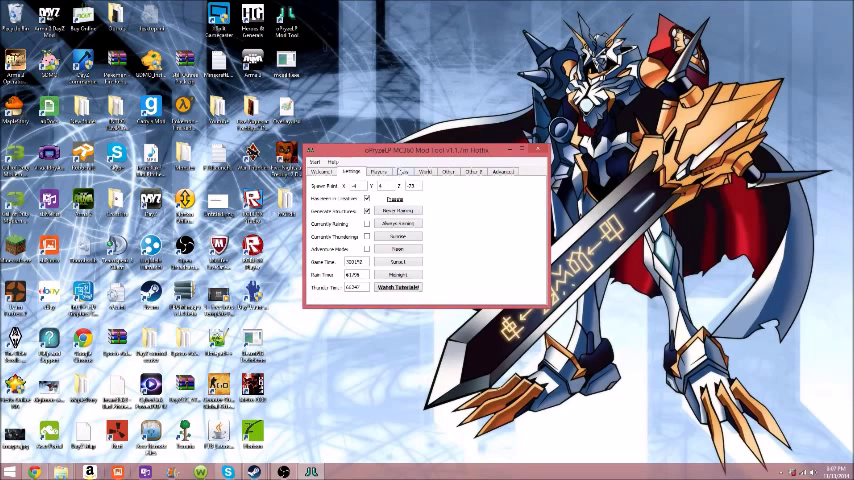
{"action": "left_click", "coordinate": [403, 172]}
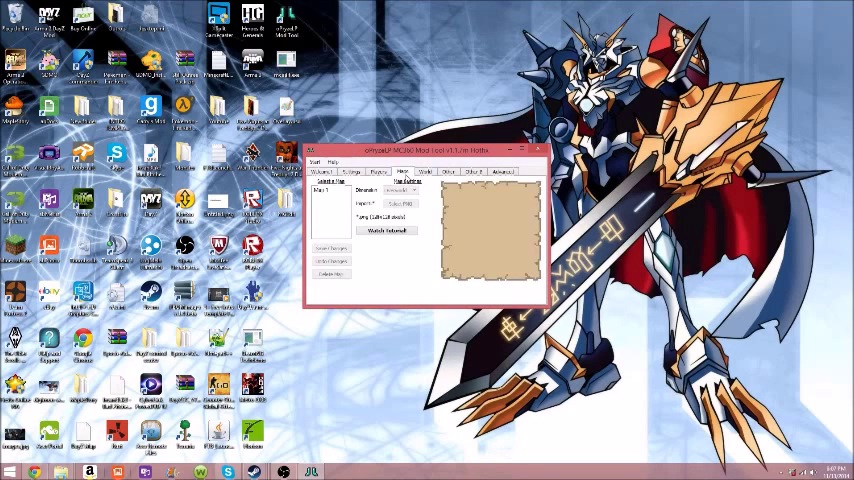
{"action": "left_click", "coordinate": [425, 172]}
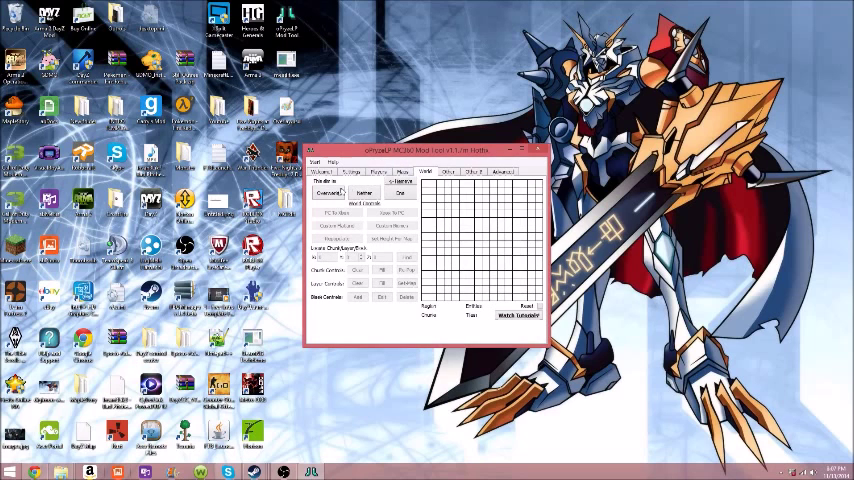
{"action": "left_click", "coordinate": [342, 190]}
{"action": "left_click", "coordinate": [476, 274]}
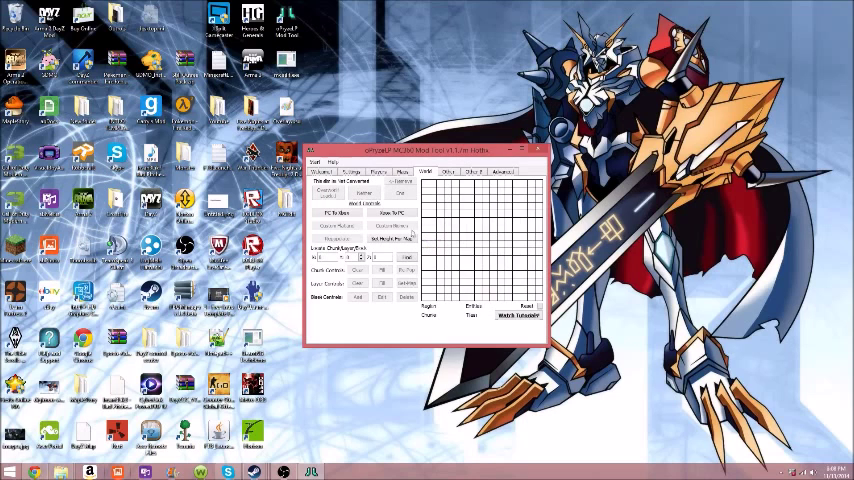
- Convert the world with Save To PC, using the Desktop as the destination folder
{"action": "left_click", "coordinate": [392, 213]}
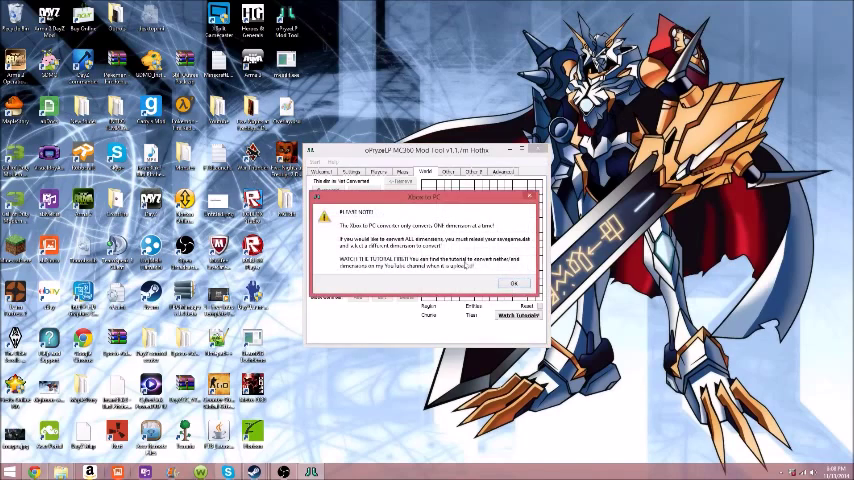
{"action": "left_click", "coordinate": [511, 282]}
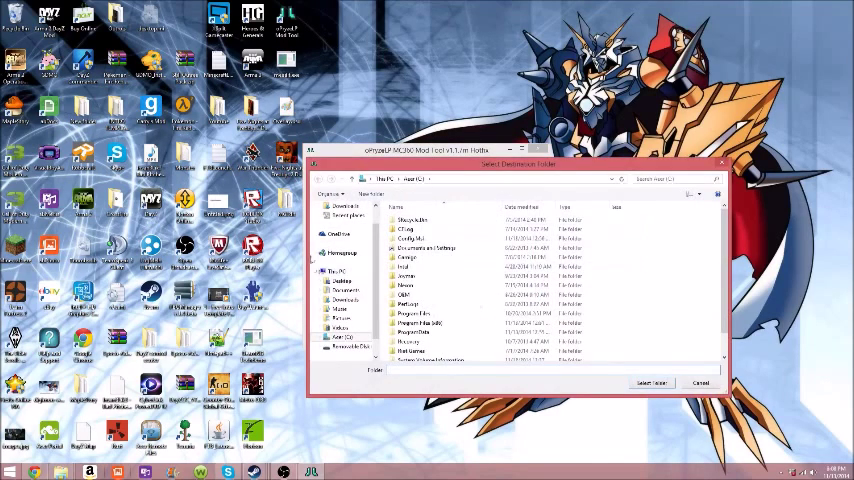
{"action": "mouse_move", "coordinate": [345, 250]}
{"action": "scroll", "coordinate": [351, 244], "scroll_direction": "up", "scroll_amount": 1}
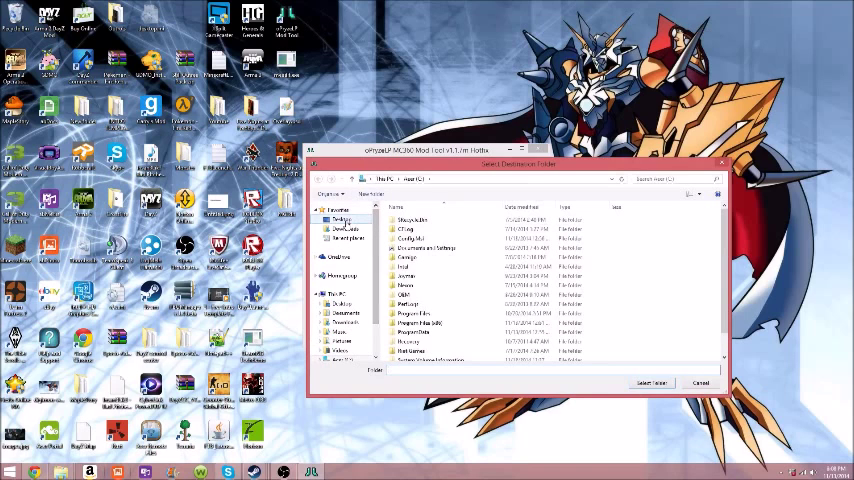
{"action": "left_click", "coordinate": [342, 220]}
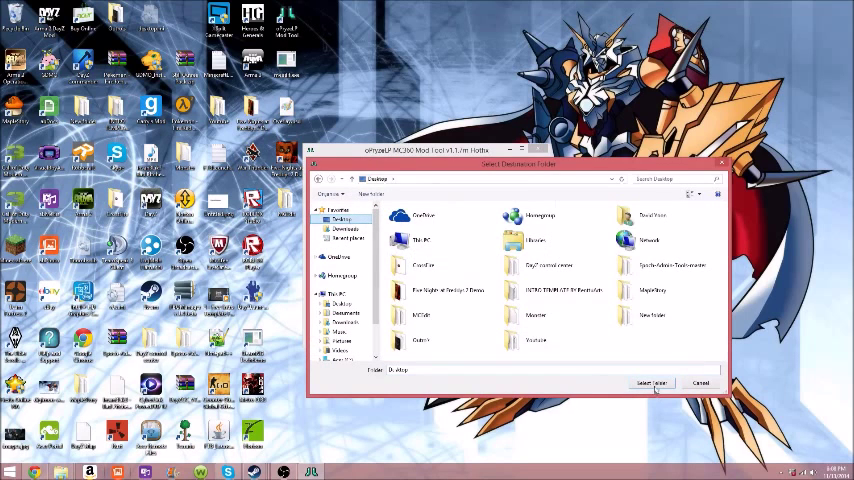
{"action": "left_click", "coordinate": [654, 385]}
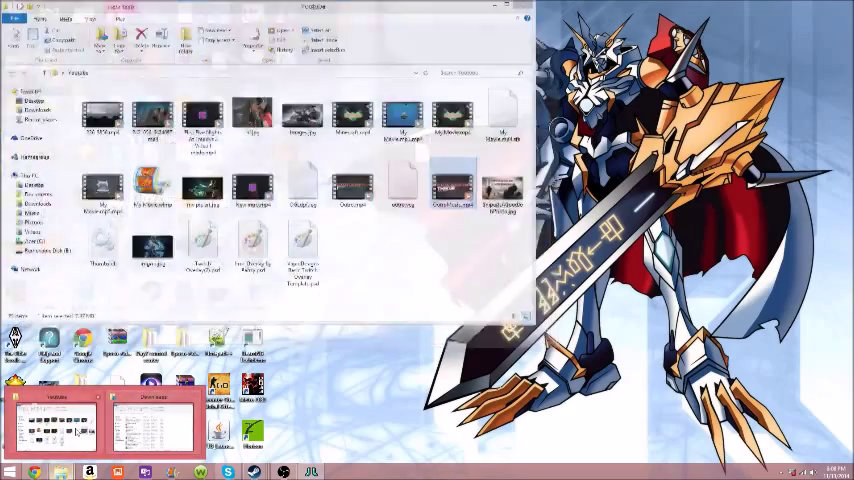
- Show the Desktop folder in File Explorer while the conversion finishes
{"action": "left_click", "coordinate": [162, 428]}
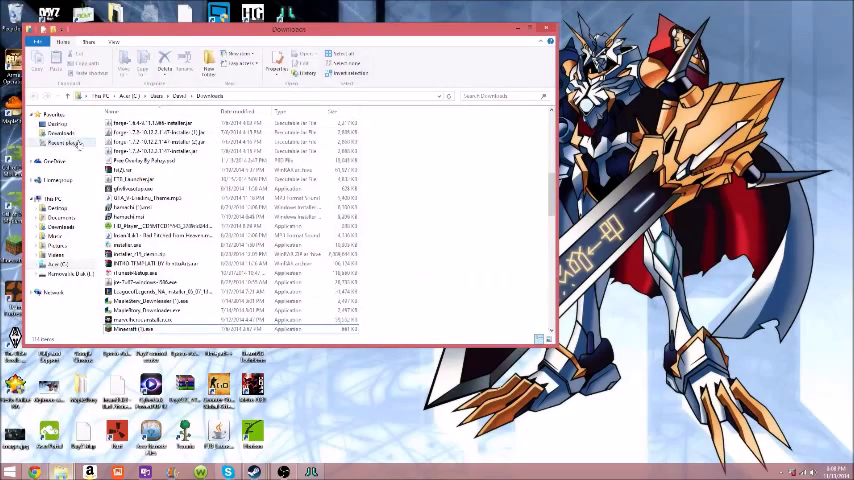
{"action": "left_click", "coordinate": [57, 123]}
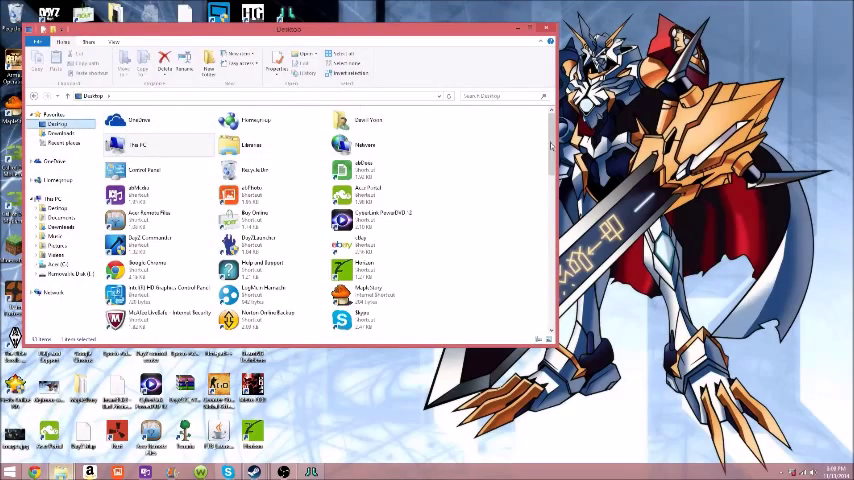
{"action": "left_click_drag", "start_coordinate": [551, 146], "coordinate": [553, 300]}
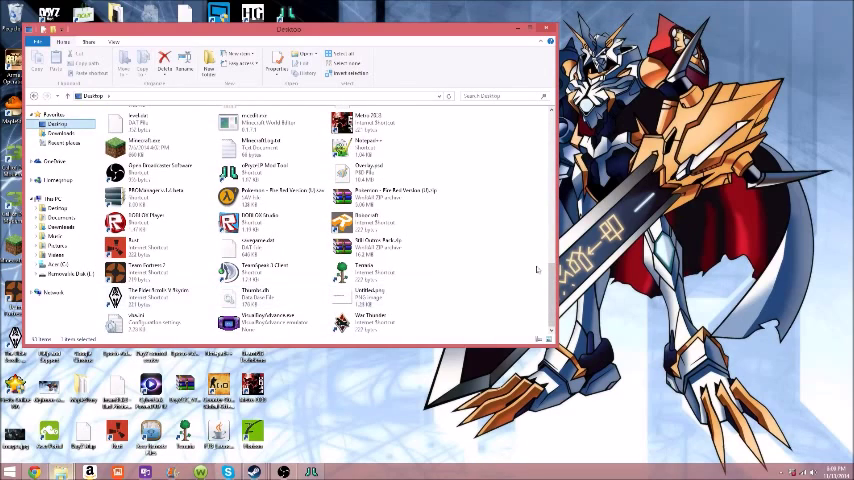
{"action": "left_click_drag", "start_coordinate": [549, 272], "coordinate": [551, 150]}
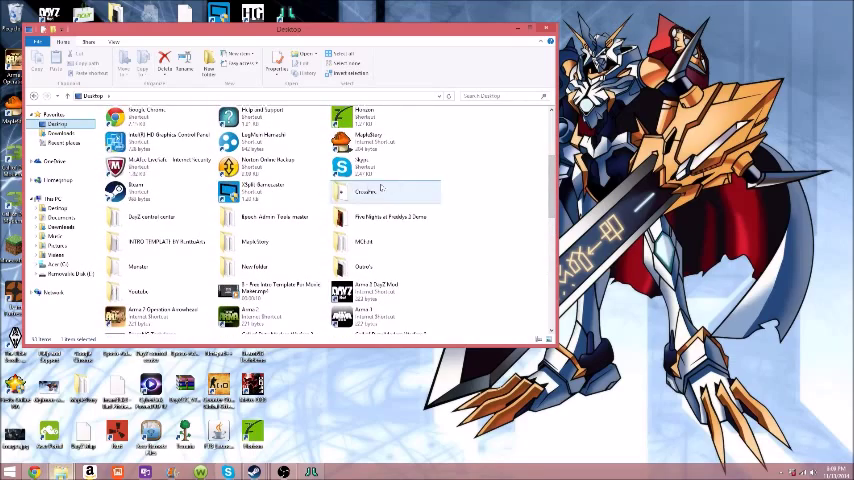
{"action": "scroll", "coordinate": [457, 185], "scroll_direction": "up", "scroll_amount": 5}
{"action": "scroll", "coordinate": [457, 185], "scroll_direction": "up", "scroll_amount": 1}
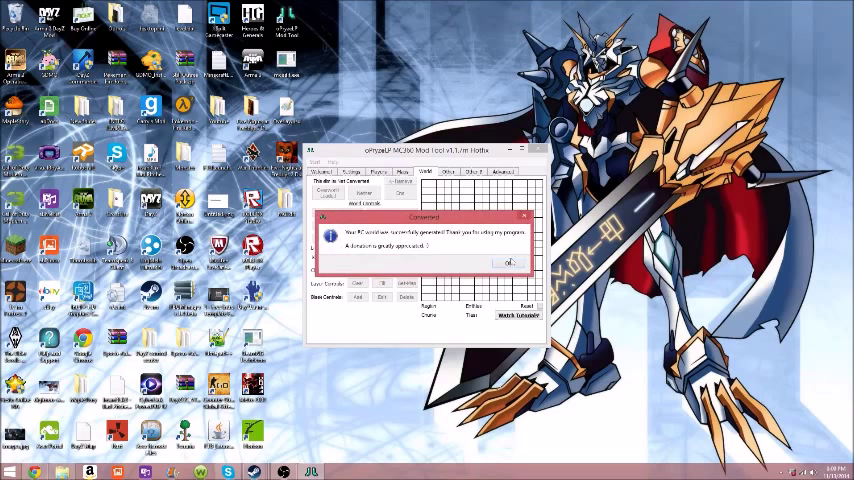
- Dismiss the conversion success message and close the MC360 Mod Tool
{"action": "left_click", "coordinate": [507, 262]}
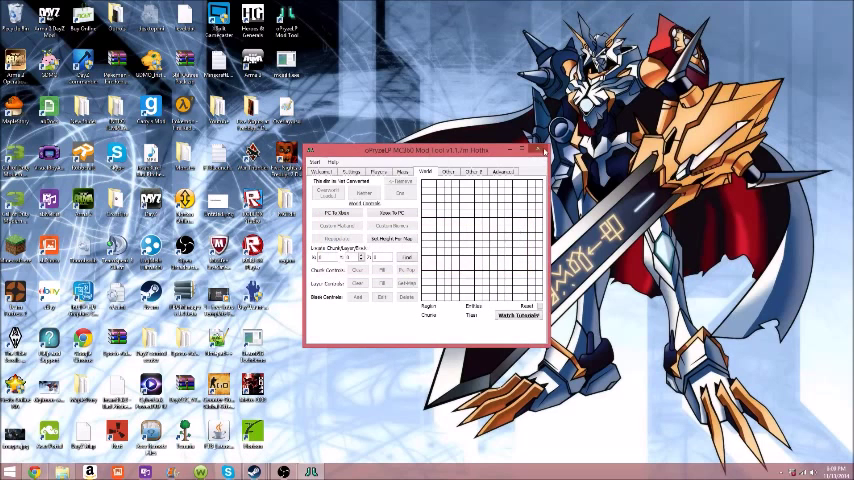
{"action": "left_click", "coordinate": [538, 149]}
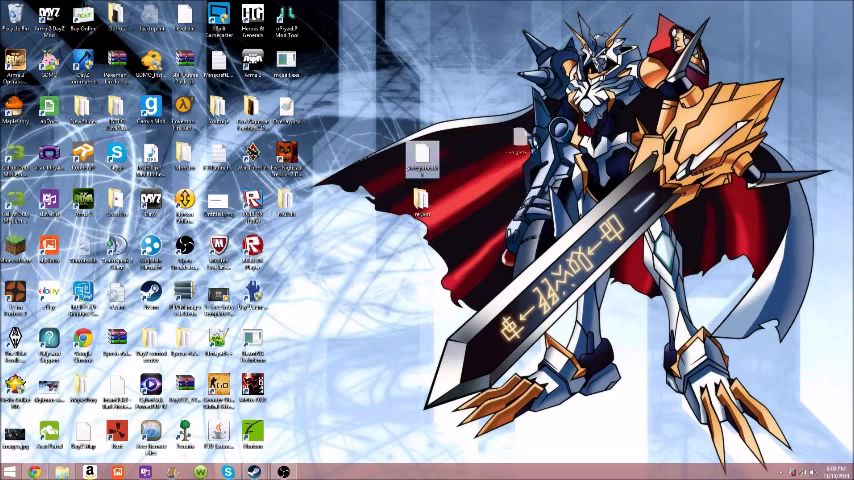
{"action": "right_click", "coordinate": [522, 270]}
{"action": "mouse_move", "coordinate": [575, 371]}
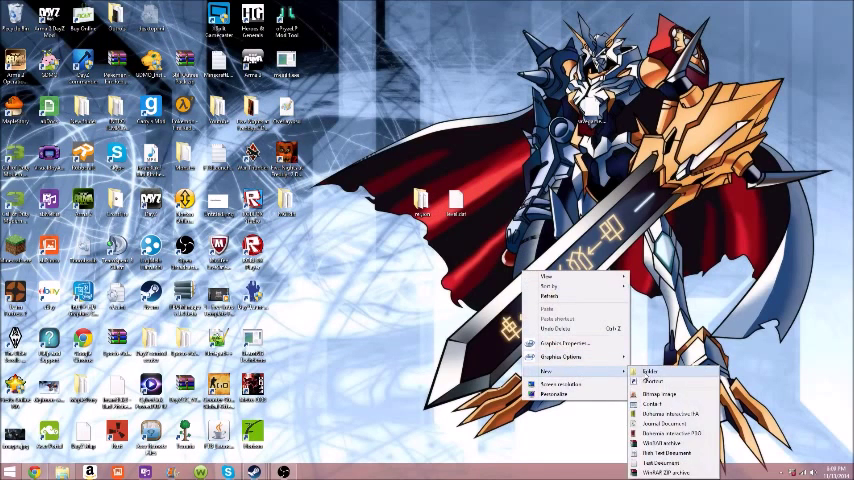
- Create a named desktop folder holding the converted world folder and level.dat
{"action": "left_click", "coordinate": [650, 371]}
{"action": "key", "text": "BackSpace"}
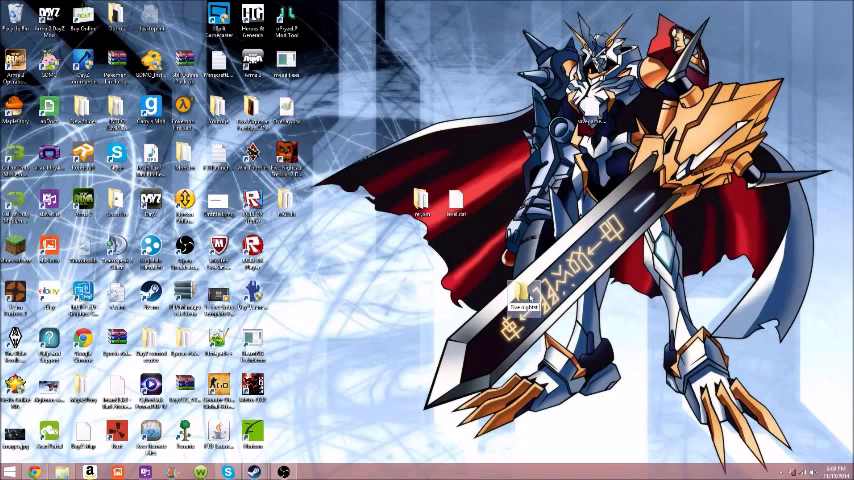
{"action": "type", "text": "hts"}
{"action": "type", "text": " at Freddy"}
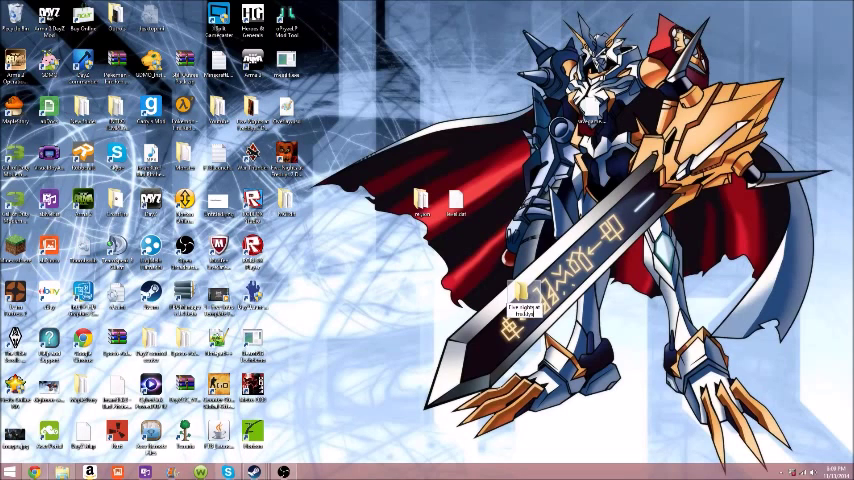
{"action": "key", "text": "Return"}
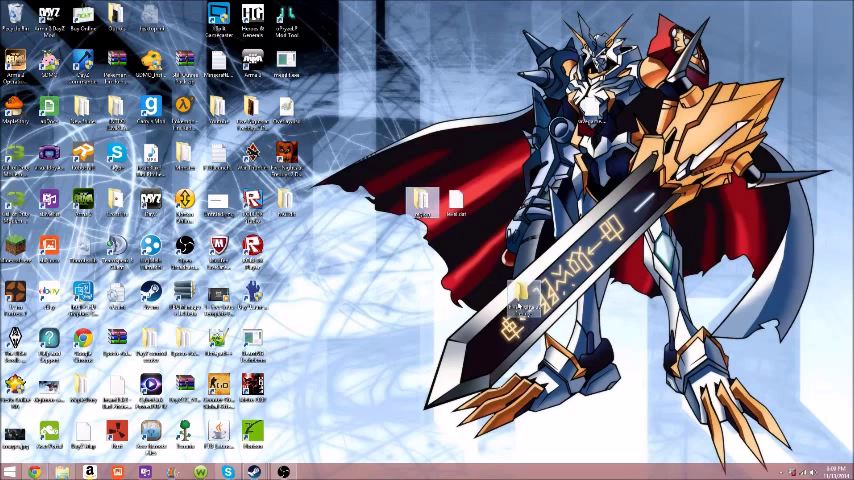
{"action": "left_click_drag", "start_coordinate": [421, 200], "coordinate": [524, 300]}
{"action": "mouse_move", "coordinate": [456, 200]}
{"action": "left_mouse_down"}
{"action": "mouse_move", "coordinate": [557, 112]}
{"action": "mouse_move", "coordinate": [120, 14]}
{"action": "left_mouse_up"}
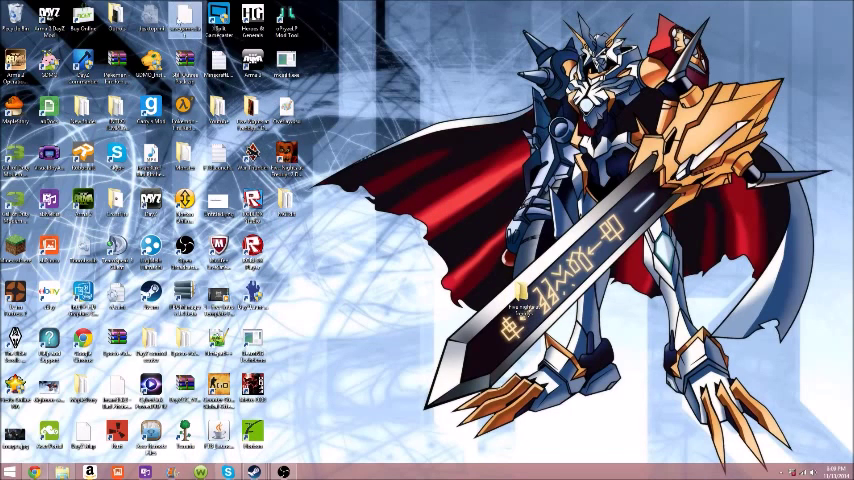
{"action": "mouse_move", "coordinate": [524, 300]}
{"action": "left_mouse_down"}
{"action": "mouse_move", "coordinate": [455, 200]}
{"action": "mouse_move", "coordinate": [413, 95]}
{"action": "left_mouse_up"}
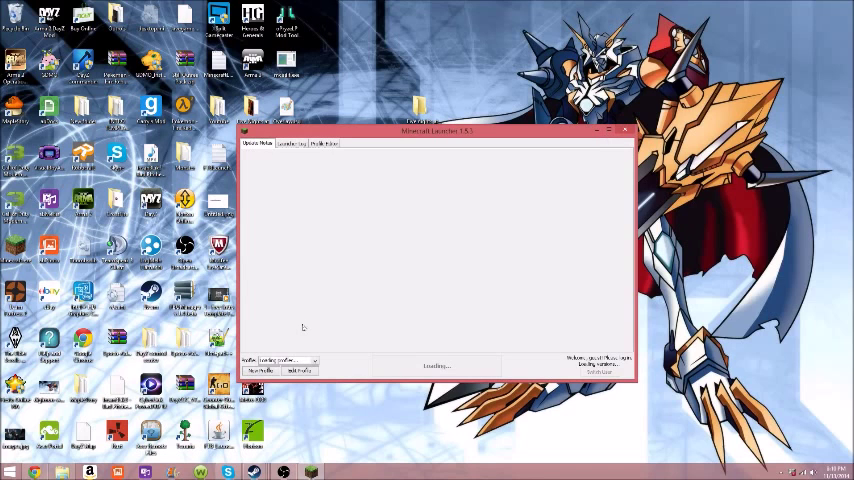
- Open the Minecraft saves folder from the launcher profile's game directory
{"action": "left_click", "coordinate": [300, 370]}
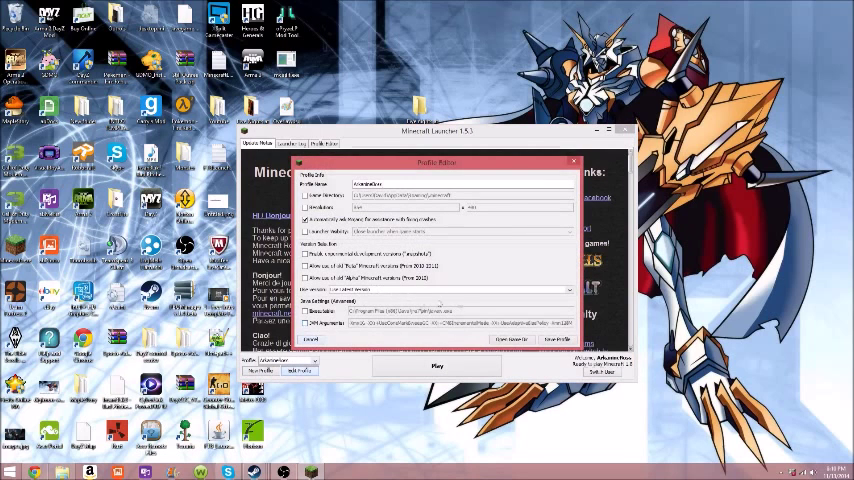
{"action": "left_click", "coordinate": [512, 338]}
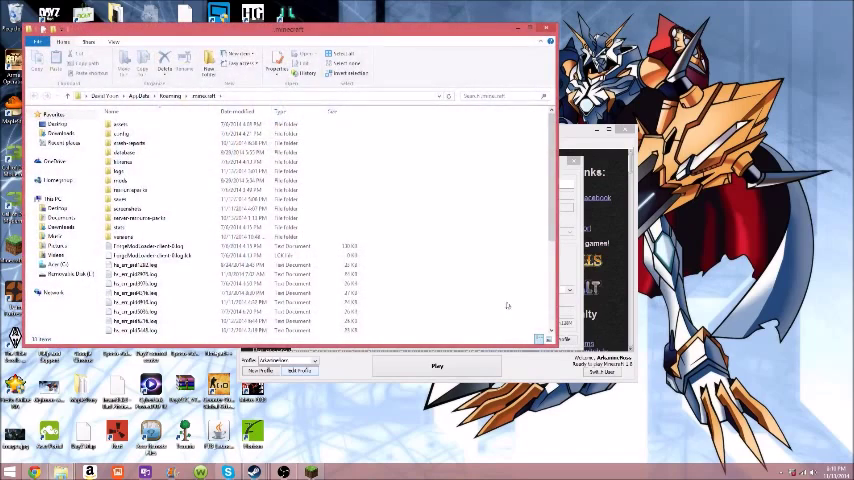
{"action": "double_click", "coordinate": [172, 199]}
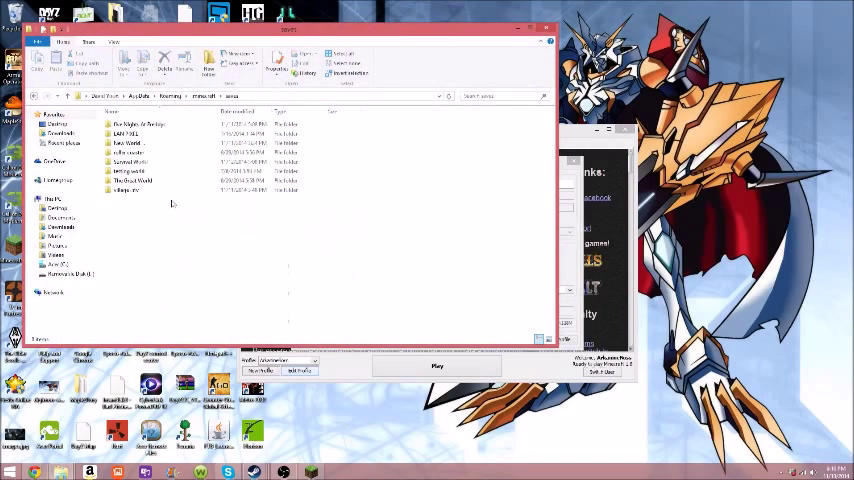
{"action": "left_click_drag", "start_coordinate": [493, 49], "coordinate": [422, 97]}
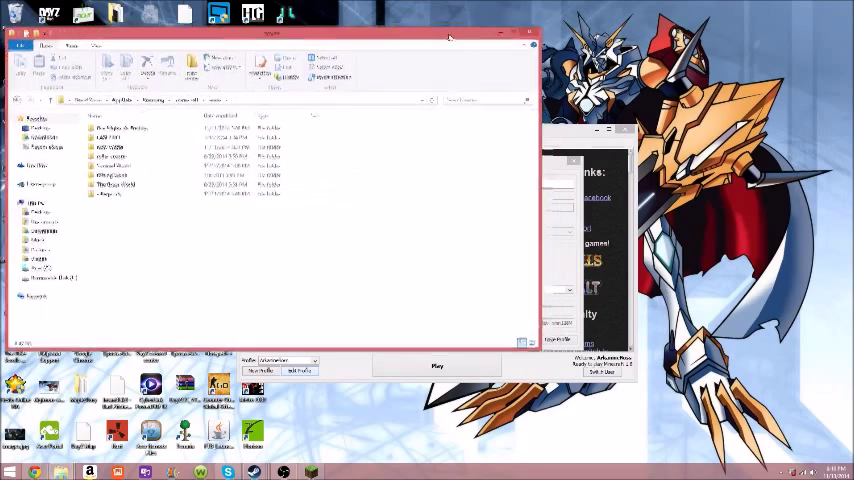
- Cancel the profile editor, close the launcher, and move the saves window aside
{"action": "left_click", "coordinate": [500, 303]}
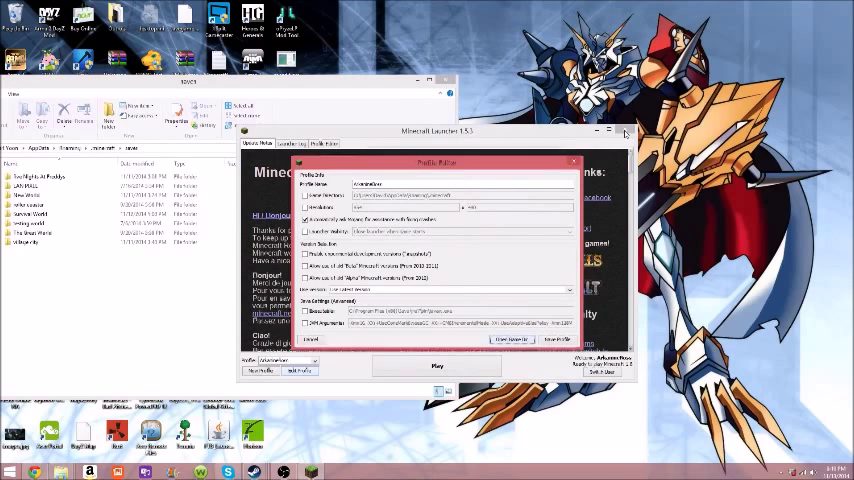
{"action": "left_click", "coordinate": [556, 339]}
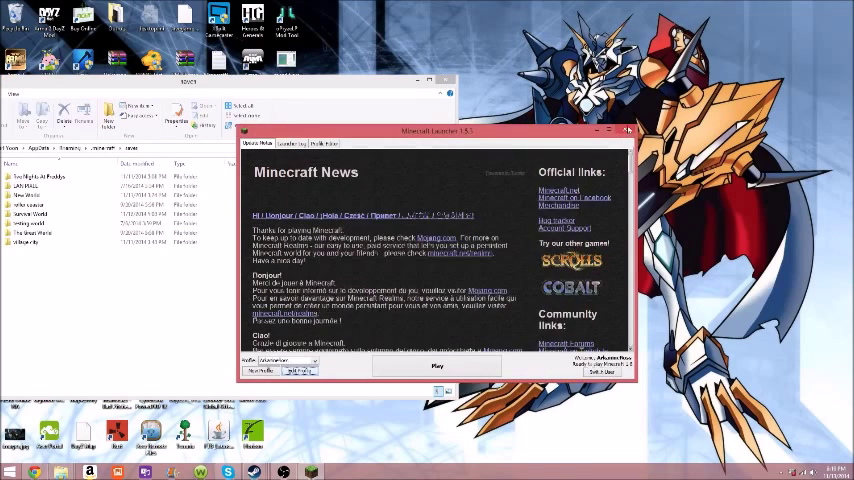
{"action": "left_click", "coordinate": [627, 130]}
{"action": "left_click_drag", "start_coordinate": [380, 92], "coordinate": [630, 147]}
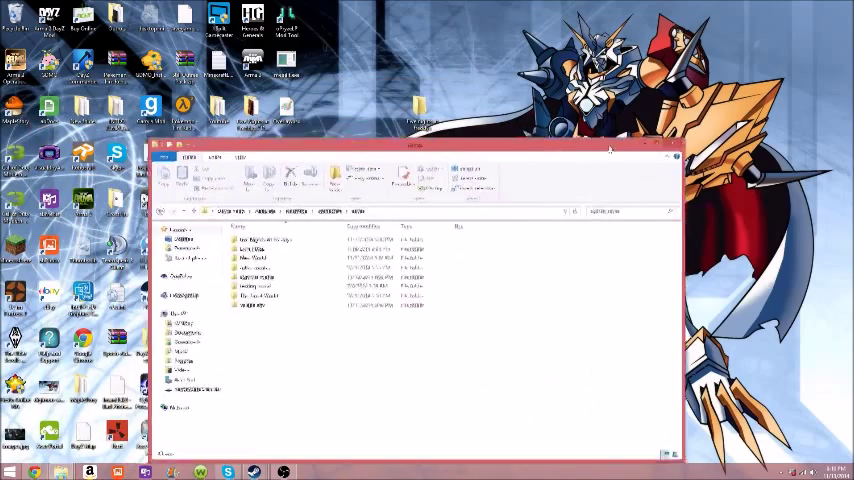
- Remove the leftover converted world folder from the desktop and close the saves Explorer window
{"action": "left_click_drag", "start_coordinate": [468, 283], "coordinate": [421, 107]}
{"action": "right_click", "coordinate": [421, 107]}
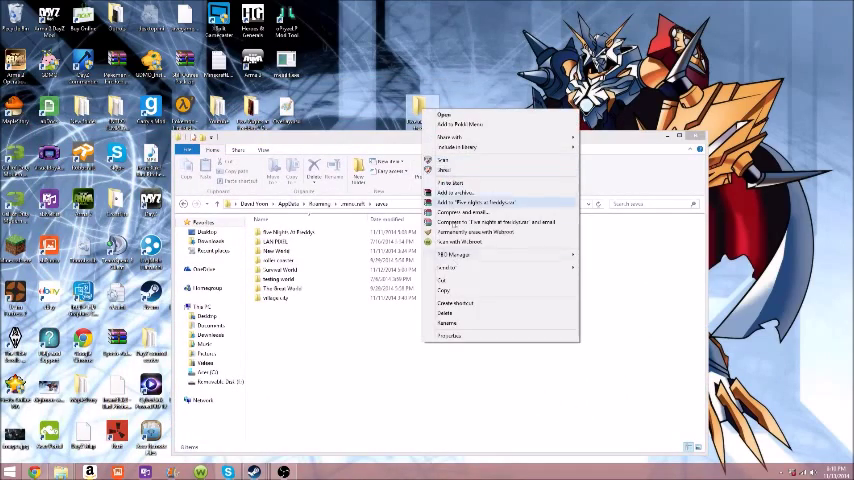
{"action": "left_click", "coordinate": [450, 314]}
{"action": "left_click", "coordinate": [697, 135]}
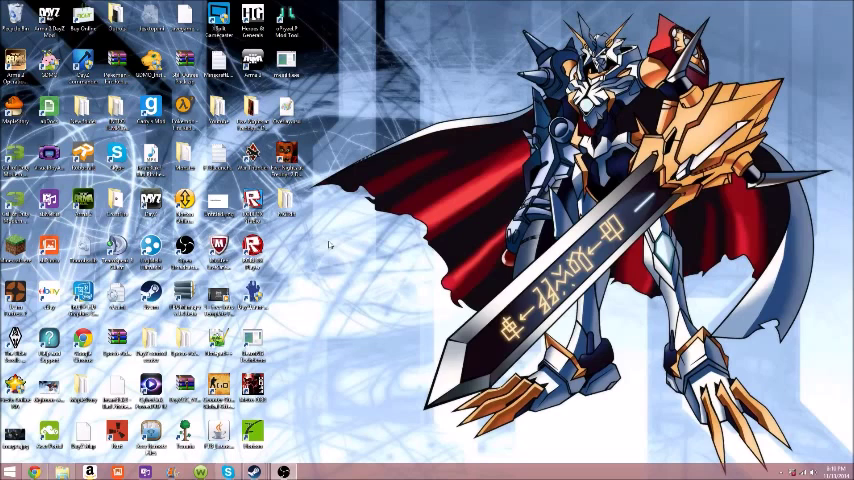
- Start mcedit.exe from the MCEdit folder and load the Five Nights At Freddys world
{"action": "double_click", "coordinate": [185, 108]}
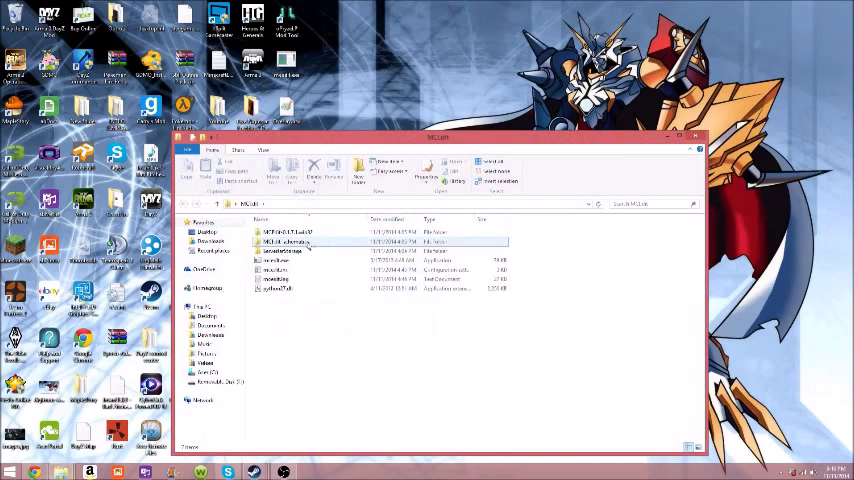
{"action": "double_click", "coordinate": [305, 260]}
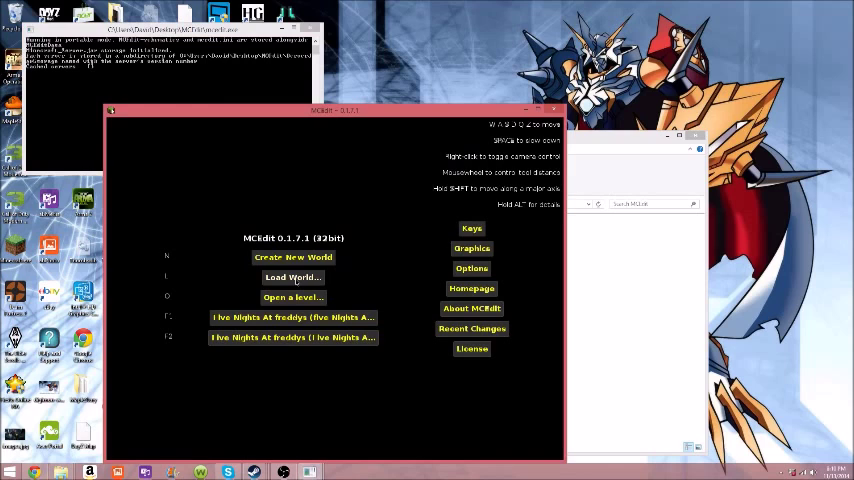
{"action": "left_click", "coordinate": [296, 279]}
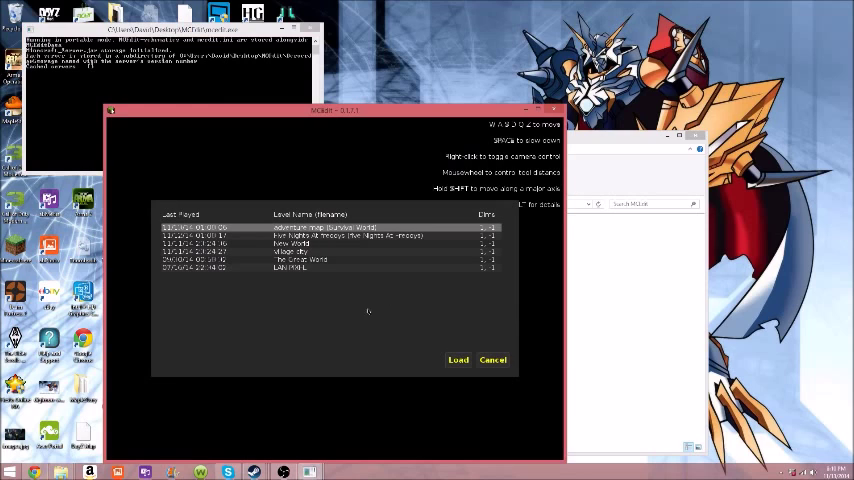
{"action": "key", "text": "Down"}
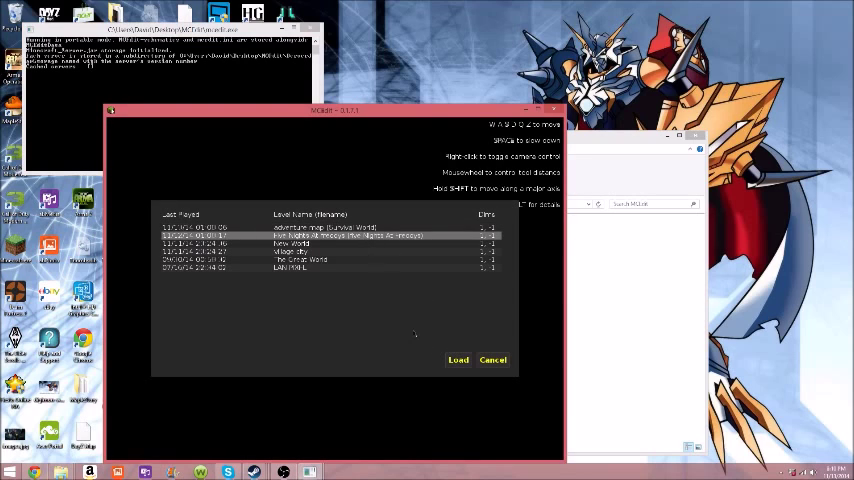
{"action": "left_click", "coordinate": [464, 358]}
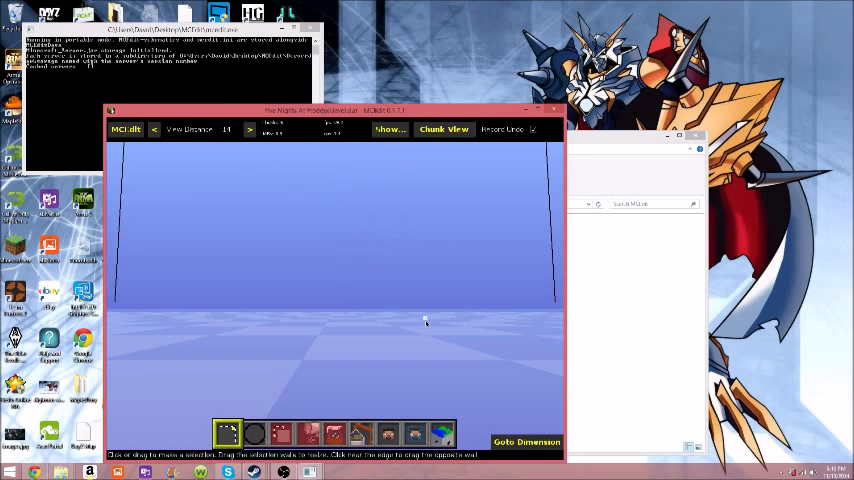
- Fly toward the stone walls, then pan the top-down Chunk View to reveal the buildings
{"action": "right_click", "coordinate": [423, 320]}
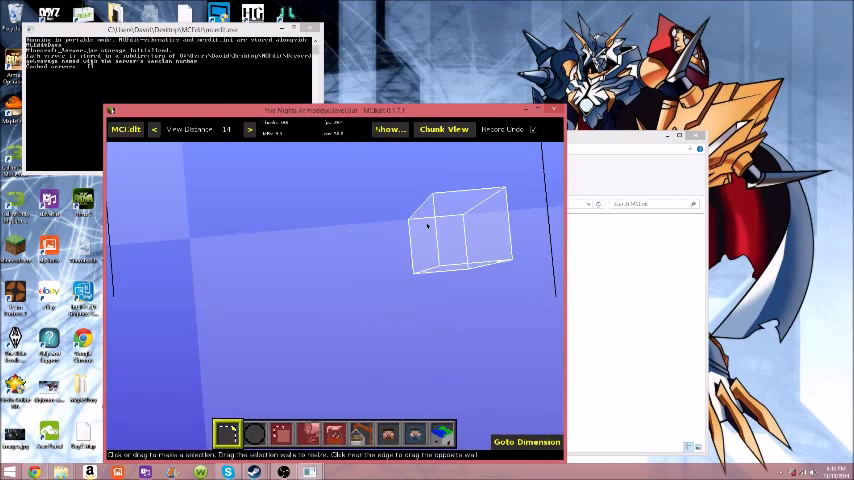
{"action": "key", "text": "w"}
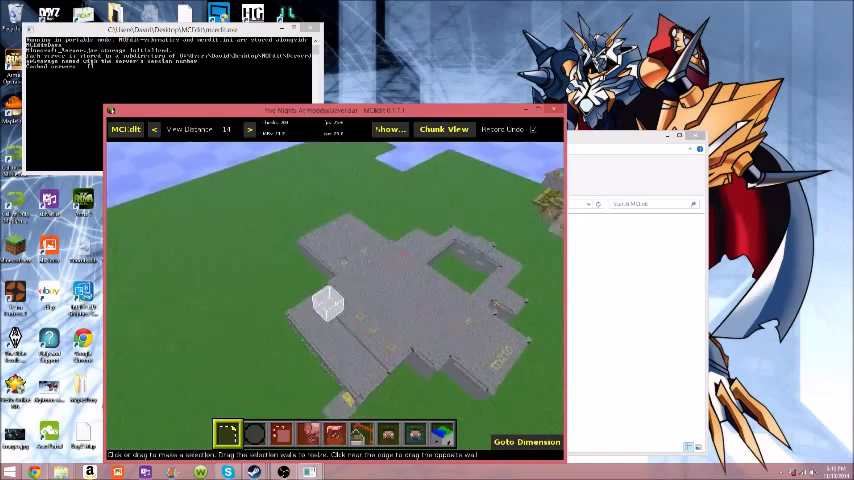
{"action": "left_click", "coordinate": [443, 129]}
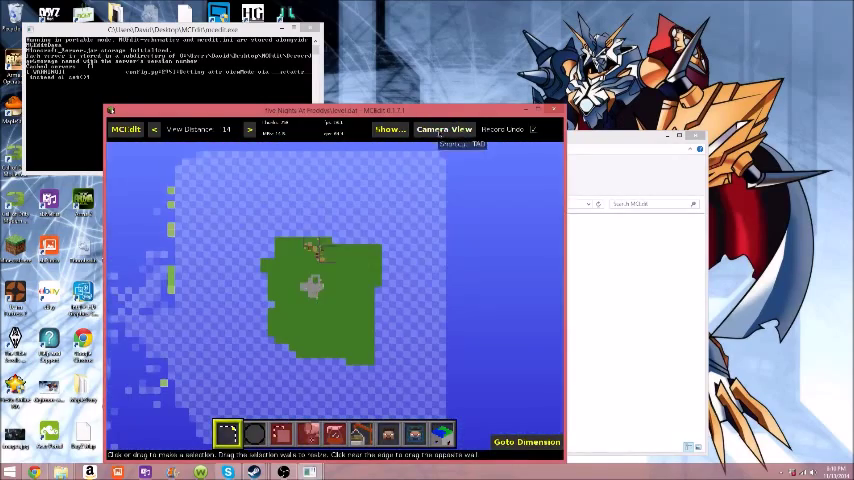
{"action": "key", "text": "s"}
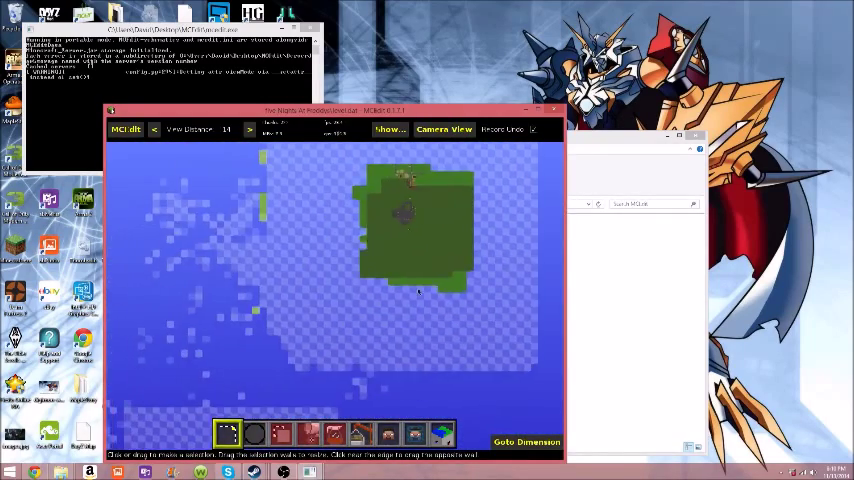
{"action": "scroll", "coordinate": [419, 295], "scroll_direction": "up", "scroll_amount": 3}
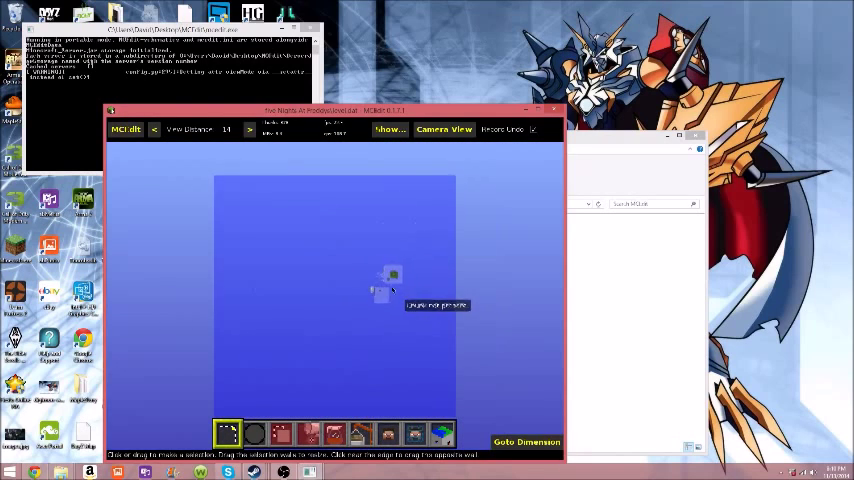
{"action": "scroll", "coordinate": [385, 290], "scroll_direction": "down", "scroll_amount": 5}
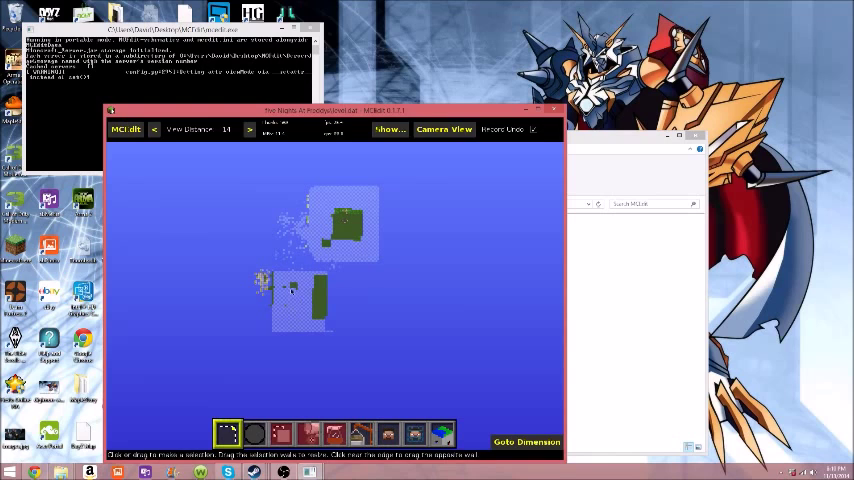
{"action": "scroll", "coordinate": [292, 289], "scroll_direction": "up", "scroll_amount": 5}
{"action": "scroll", "coordinate": [362, 268], "scroll_direction": "up", "scroll_amount": 2}
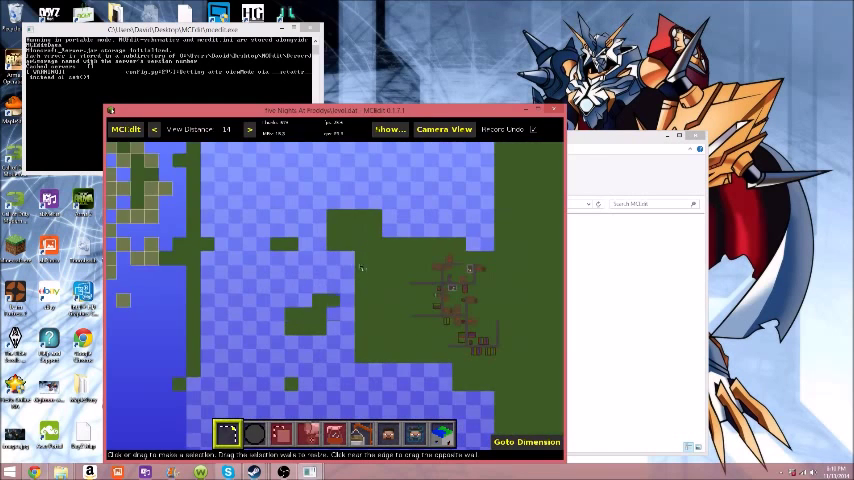
{"action": "scroll", "coordinate": [300, 285], "scroll_direction": "up", "scroll_amount": 2}
{"action": "scroll", "coordinate": [270, 330], "scroll_direction": "up", "scroll_amount": 2}
{"action": "scroll", "coordinate": [270, 330], "scroll_direction": "up", "scroll_amount": 2}
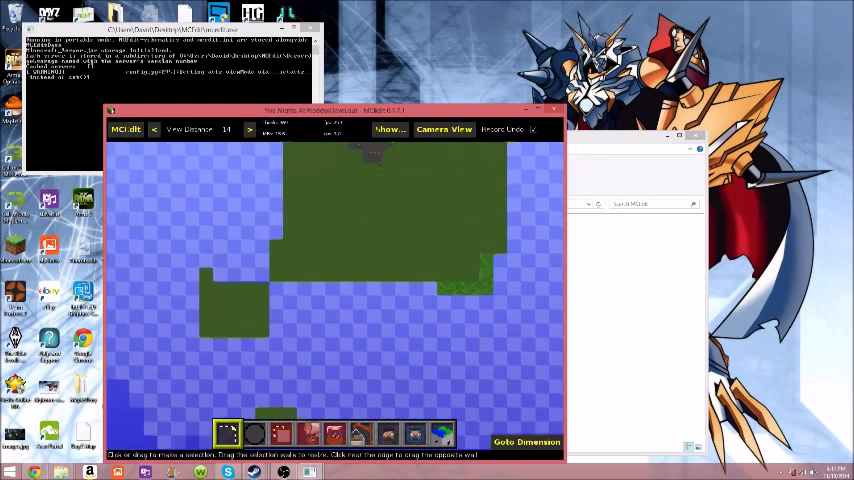
{"action": "key", "text": "w"}
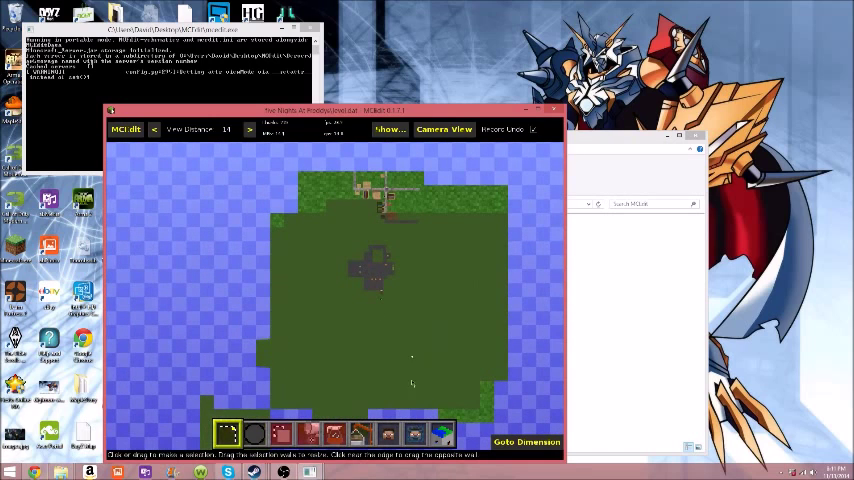
{"action": "left_click", "coordinate": [388, 434]}
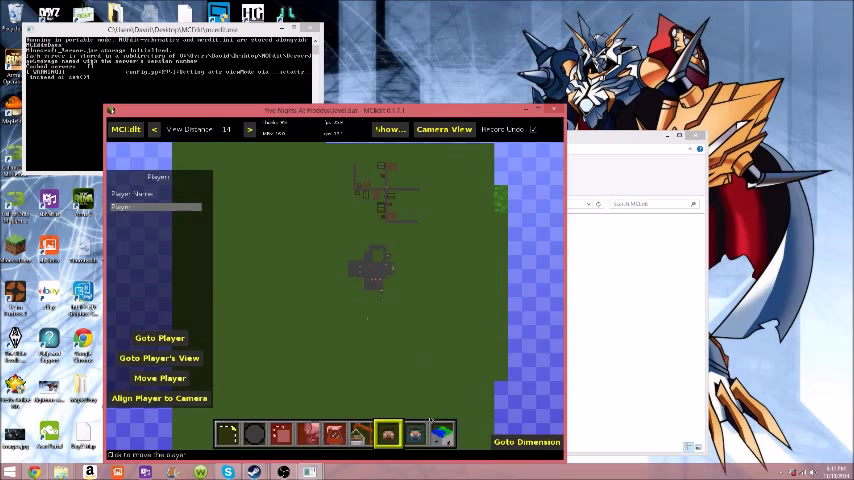
- Select the Spawn tool, then close MCEdit along with its console window
{"action": "left_click", "coordinate": [415, 433]}
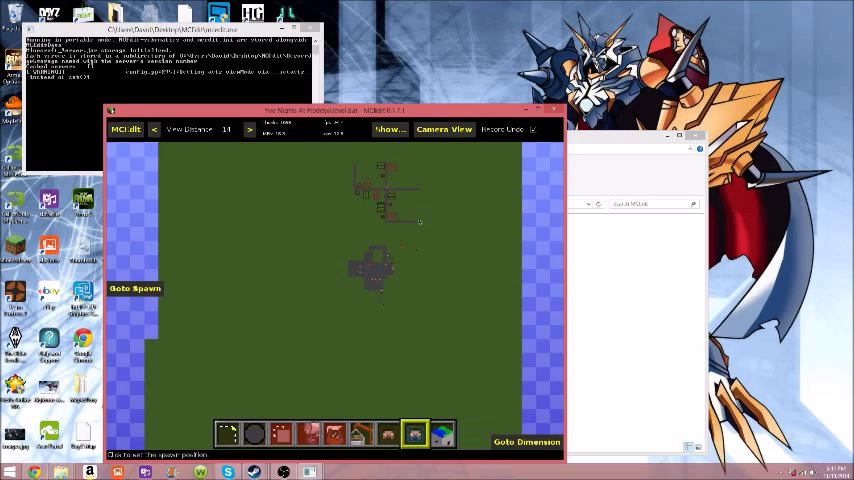
{"action": "left_click", "coordinate": [553, 110]}
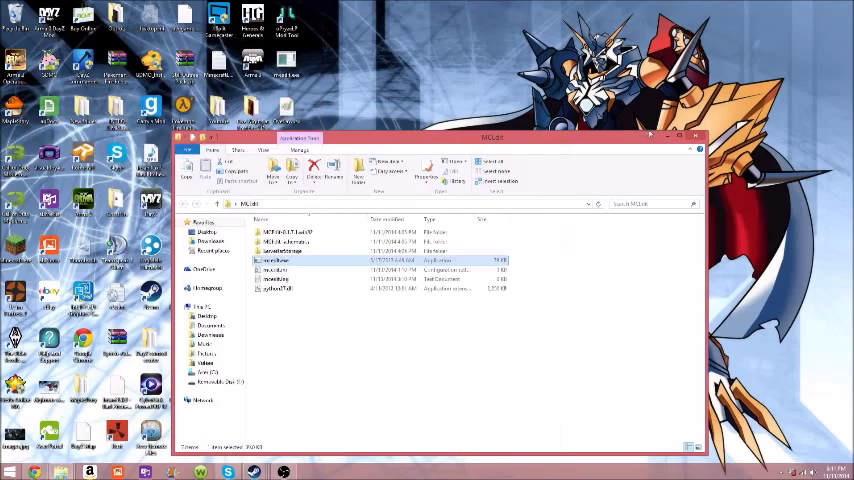
- Close the MCEdit Explorer folder window, leaving only the desktop
{"action": "left_click", "coordinate": [694, 137]}
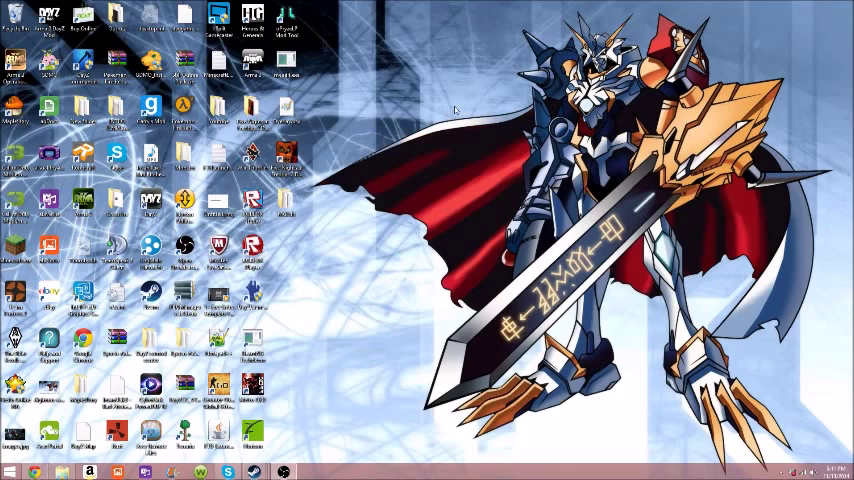